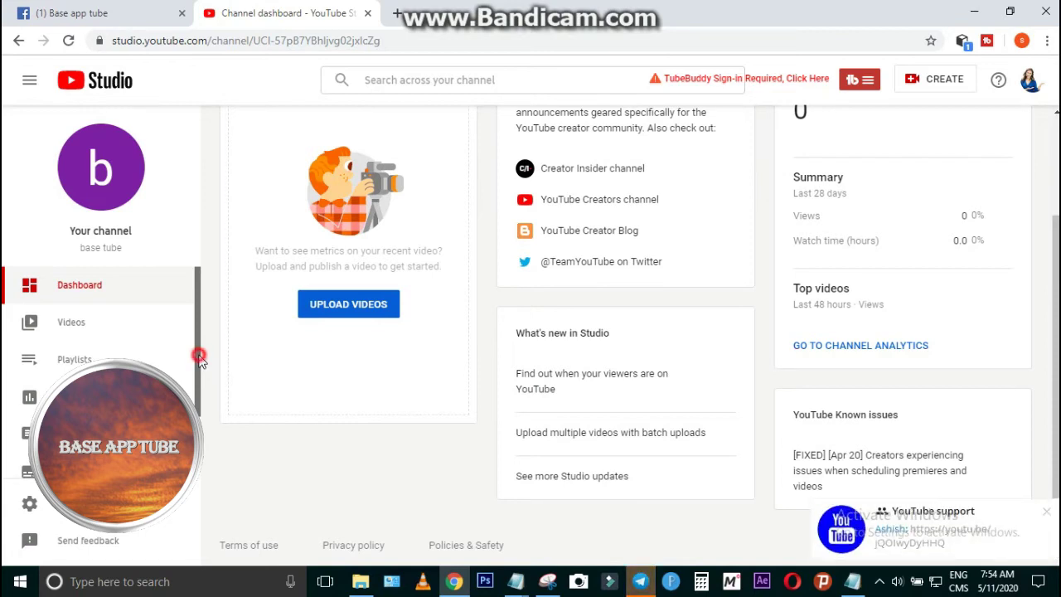
Check the channel's monetization page and open the Channel section of the studio settings.
drag(199, 360, 199, 421)
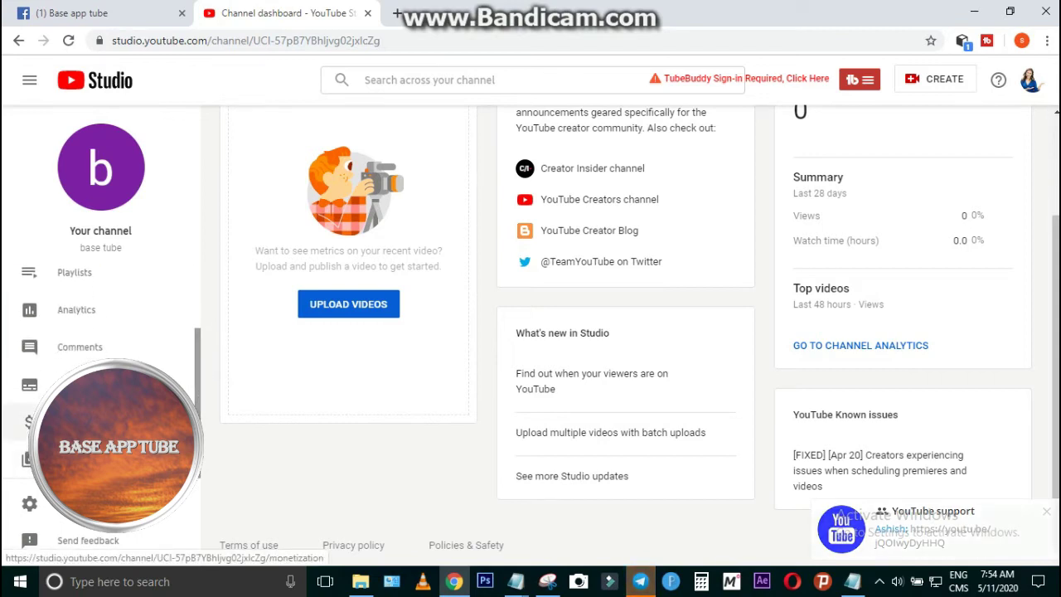
click(74, 421)
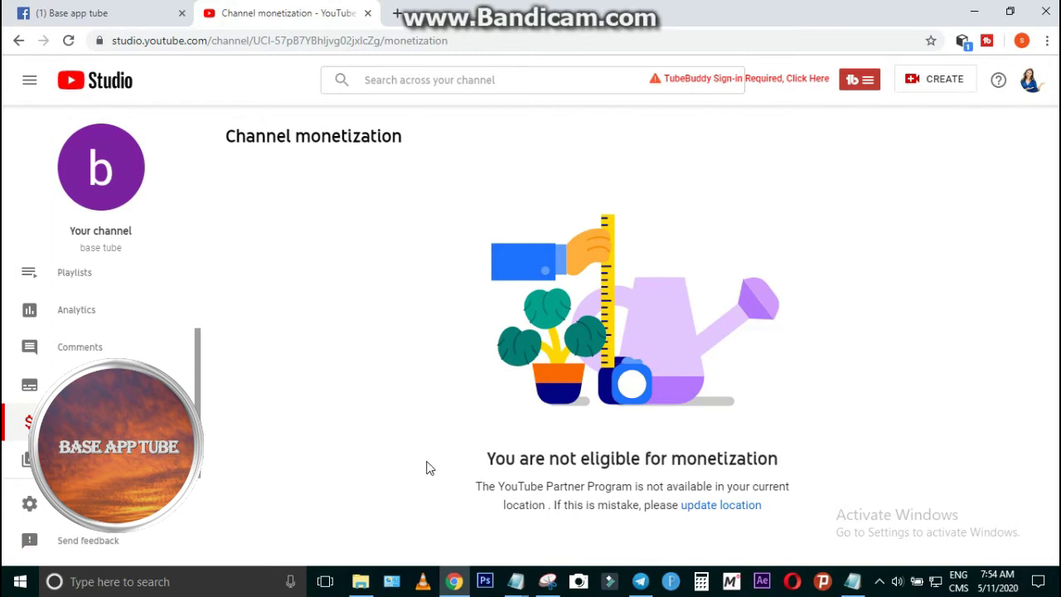
click(58, 514)
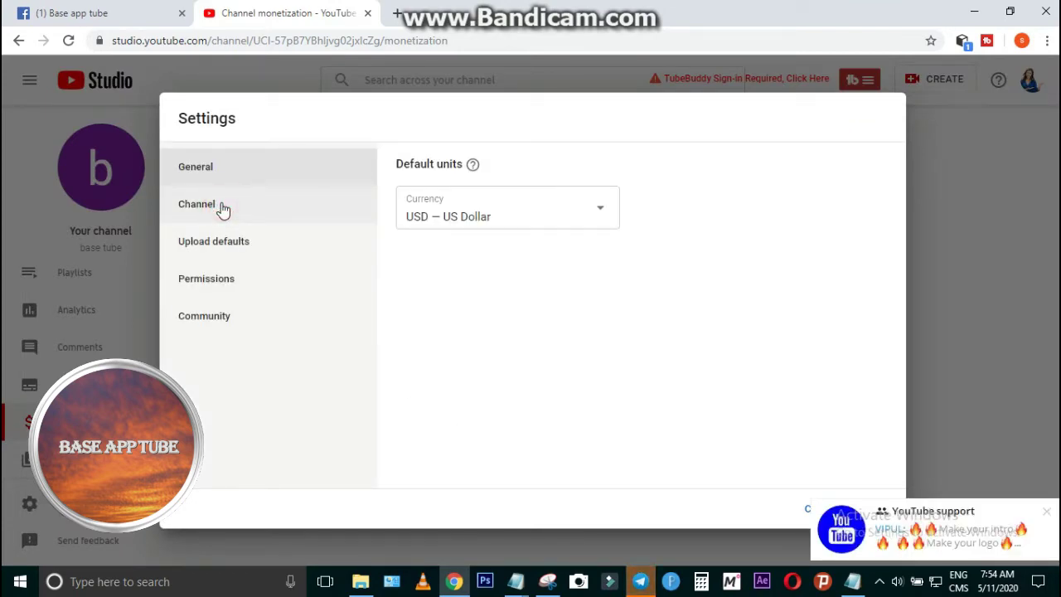
click(220, 207)
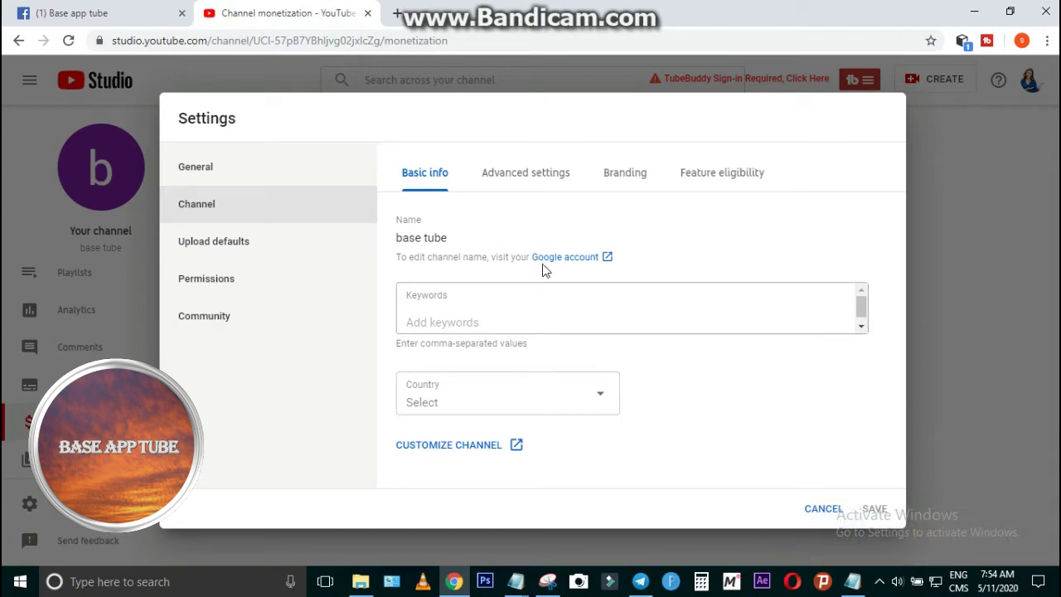
Review the Advanced settings, Branding and Feature eligibility sections of the channel settings.
click(558, 176)
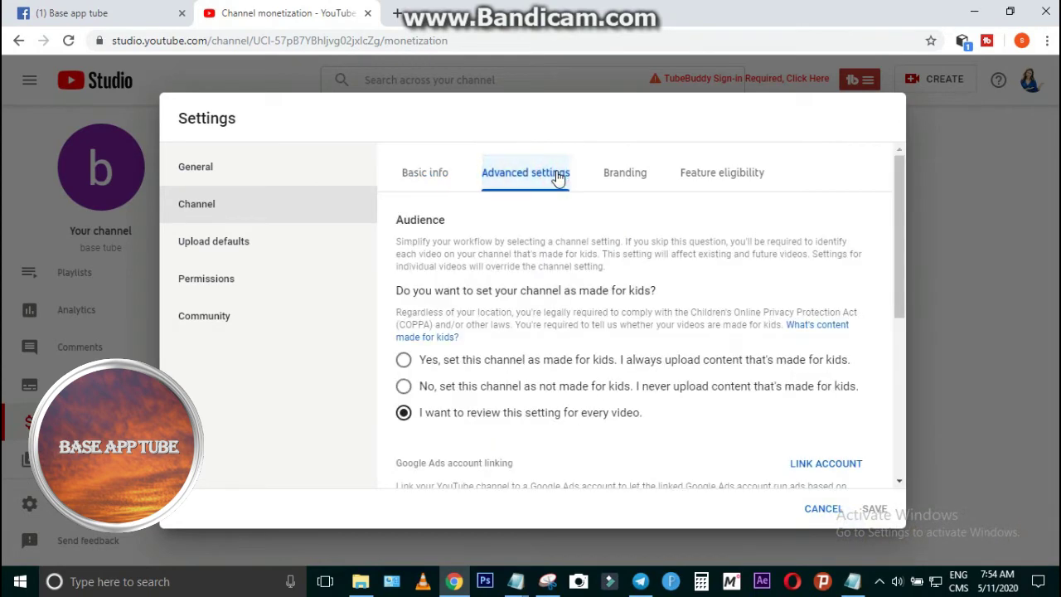
drag(898, 221, 935, 221)
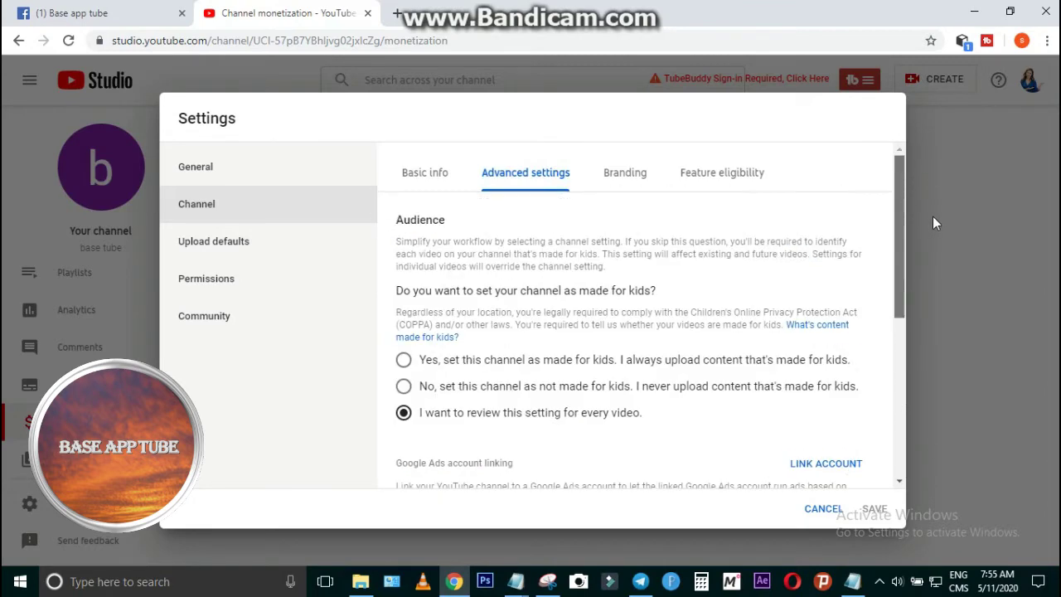
click(630, 183)
click(706, 174)
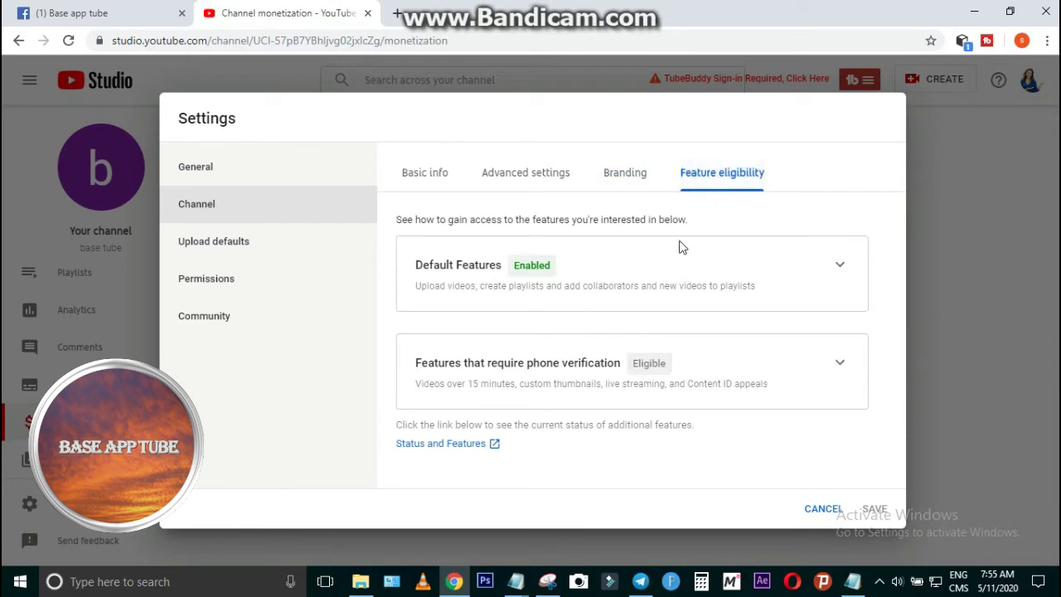
Examine the channel violations and feature statuses on the Status and Features page, and close that page.
click(445, 447)
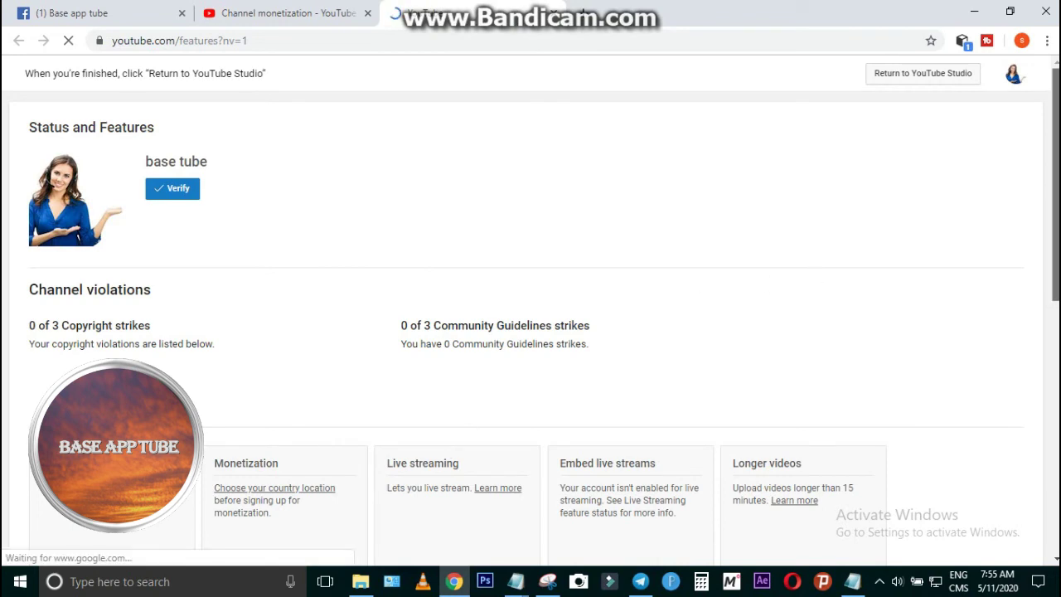
scroll(812, 277, down, 1)
scroll(427, 483, down, 1)
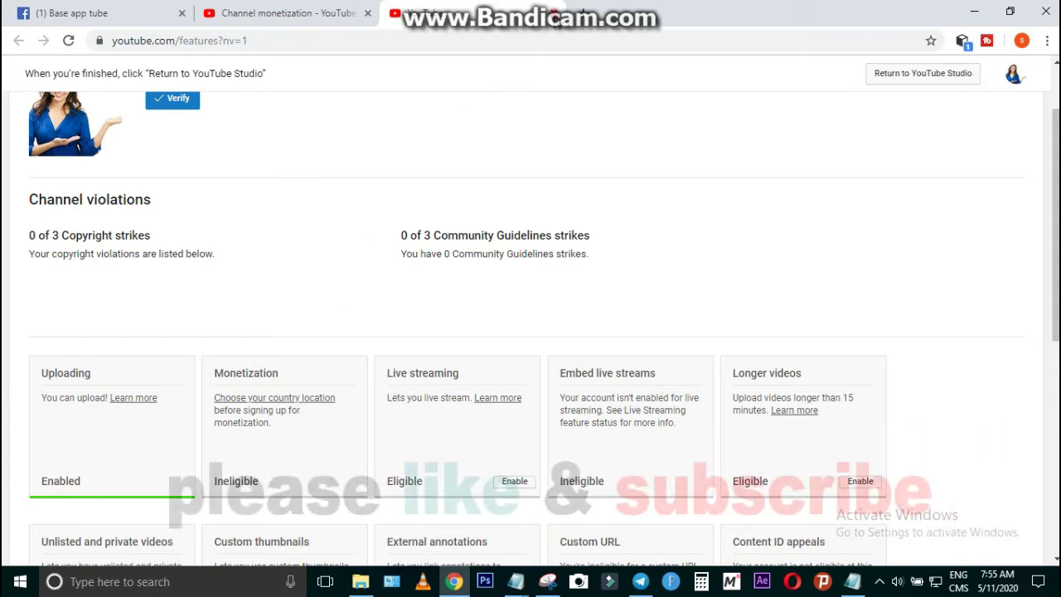
click(553, 13)
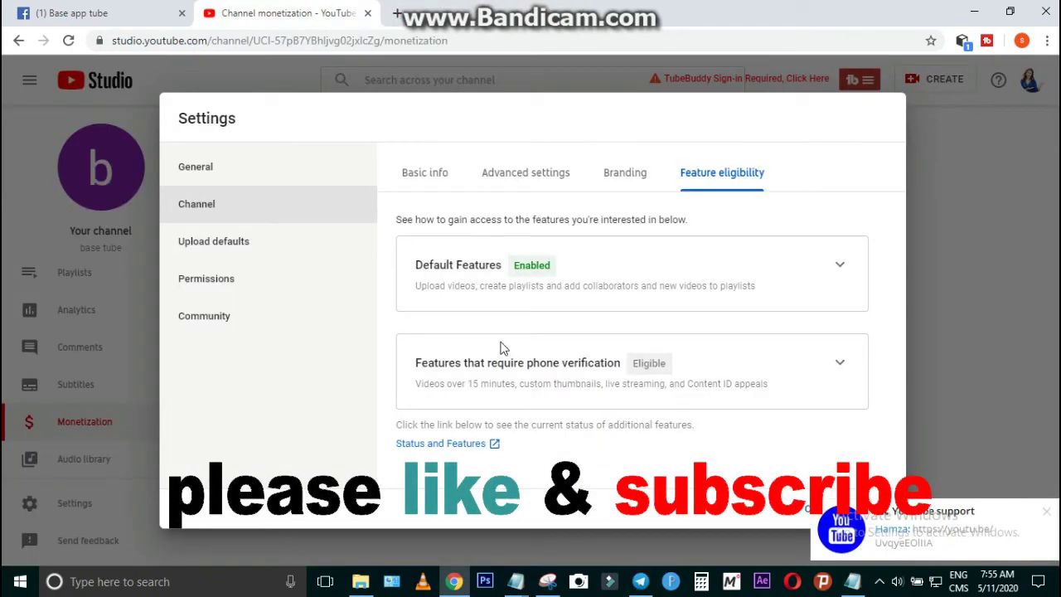
Look over the channel's audience options in Advanced settings and return to its basic info.
click(512, 186)
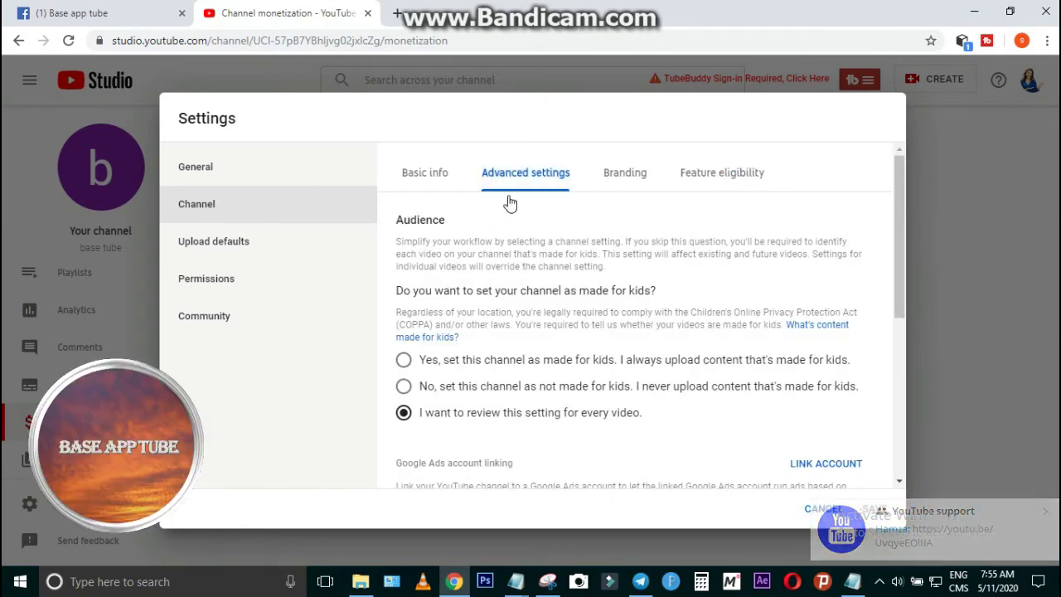
click(901, 261)
drag(902, 257, 895, 217)
click(426, 176)
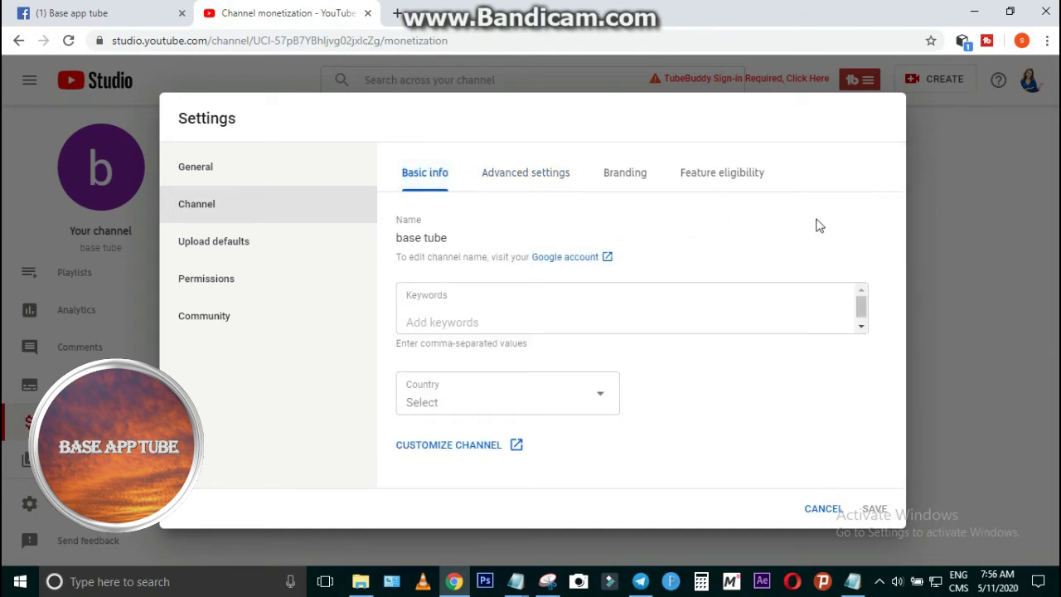
Set the channel's country to United States.
click(462, 406)
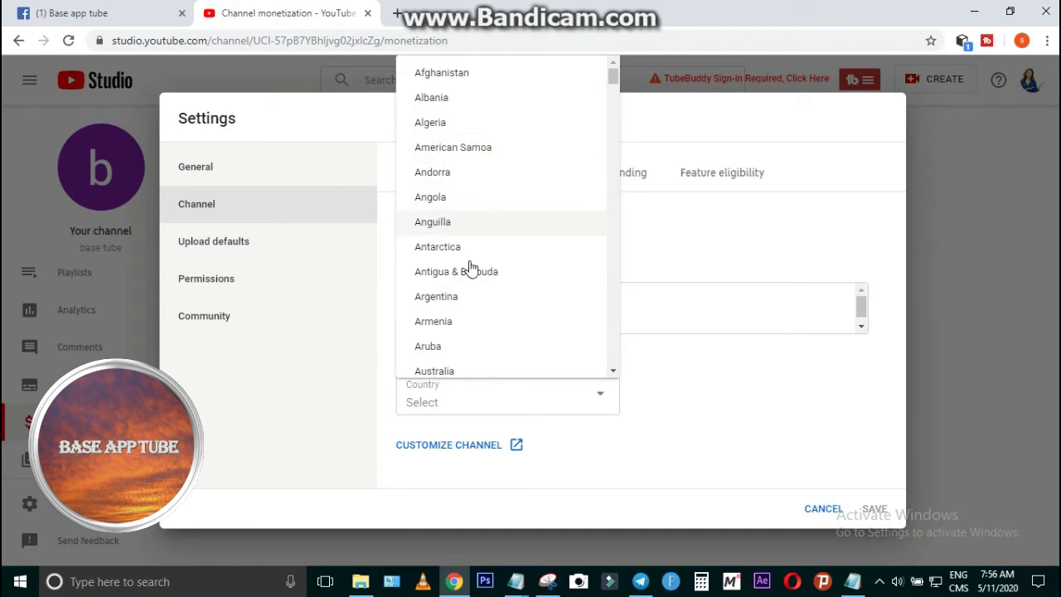
click(614, 77)
drag(613, 77, 613, 64)
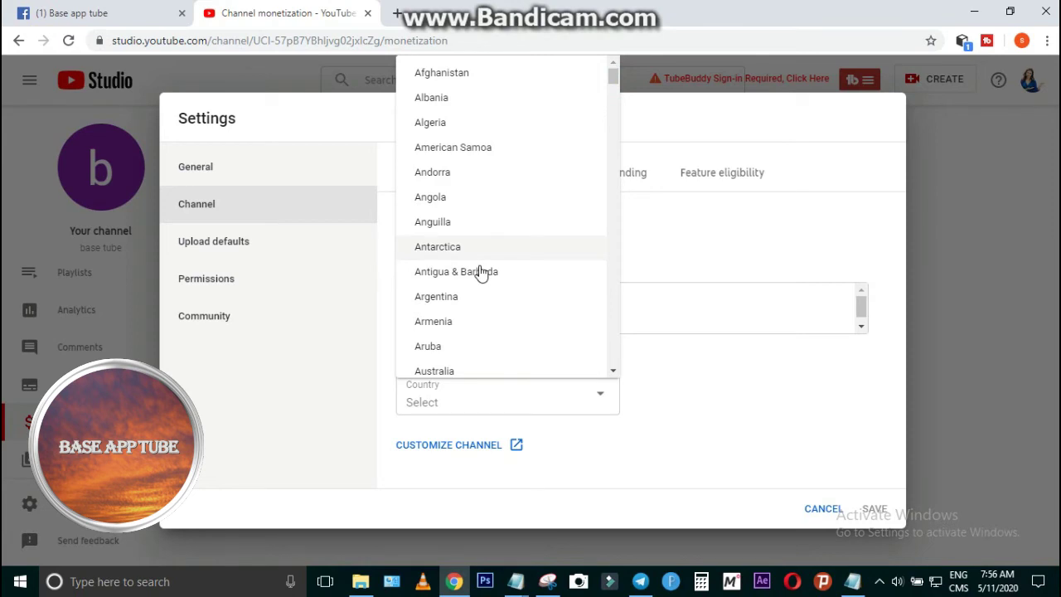
mouse_move(614, 80)
mouse_down()
mouse_move(604, 265)
mouse_move(613, 349)
mouse_up()
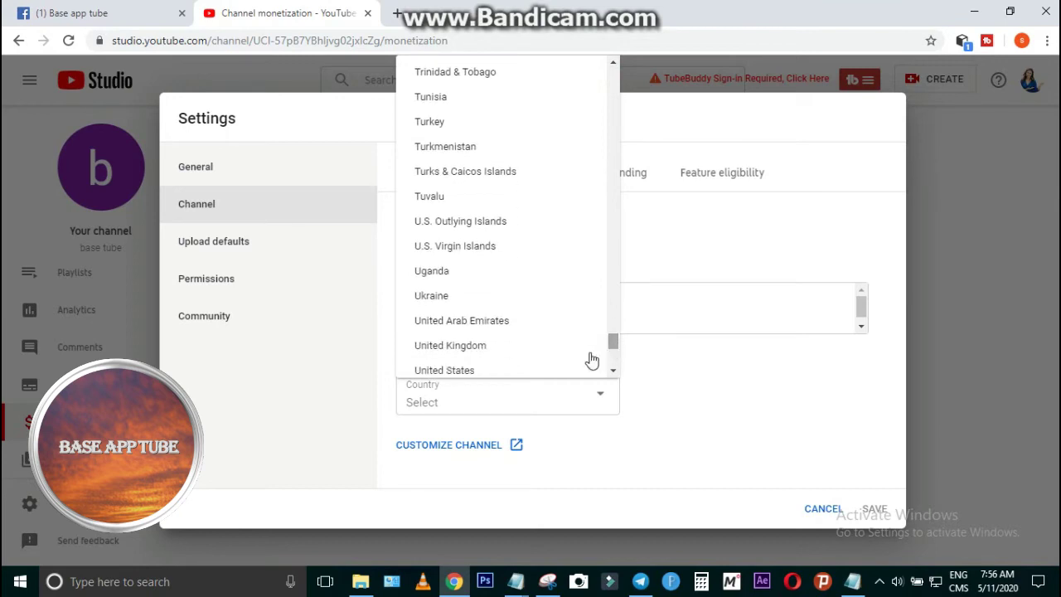
click(438, 371)
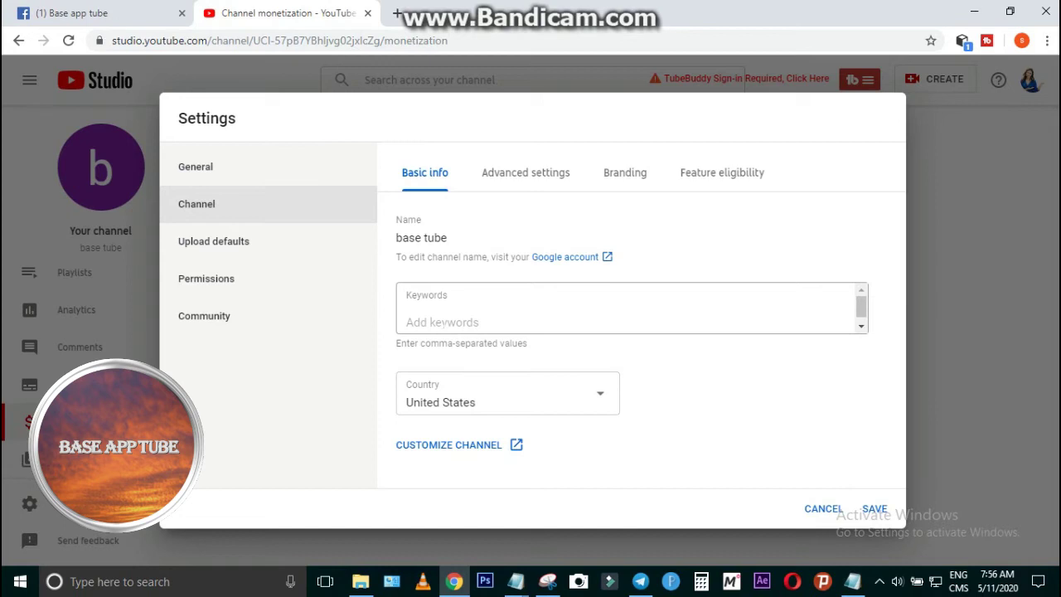
Add the channel keywords "base app" and "ባስ አፕ", using the Amharic input method for the second and restoring the English keyboard.
click(447, 314)
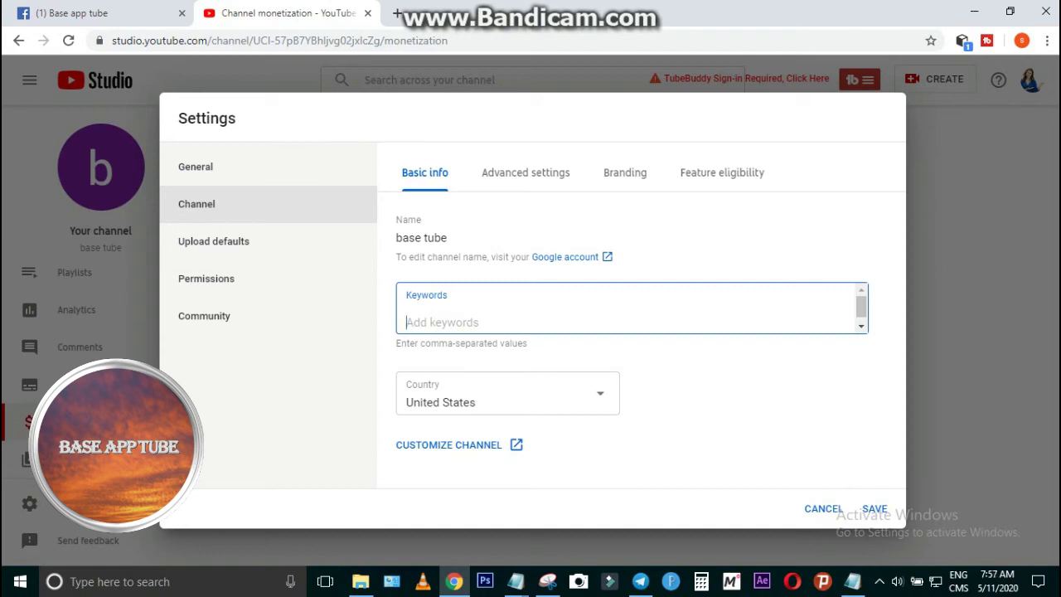
text(base app)
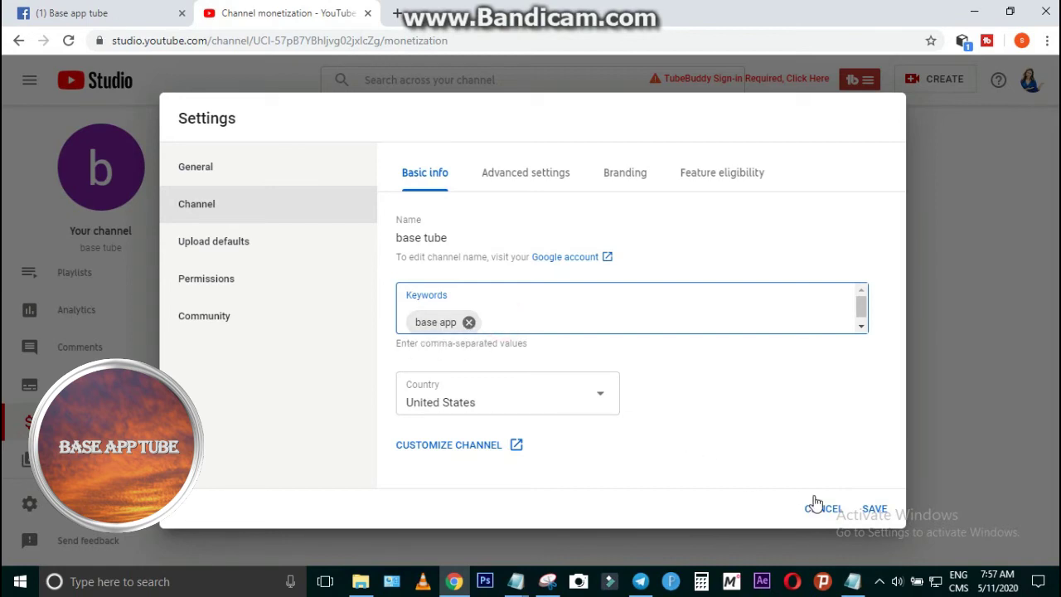
click(958, 584)
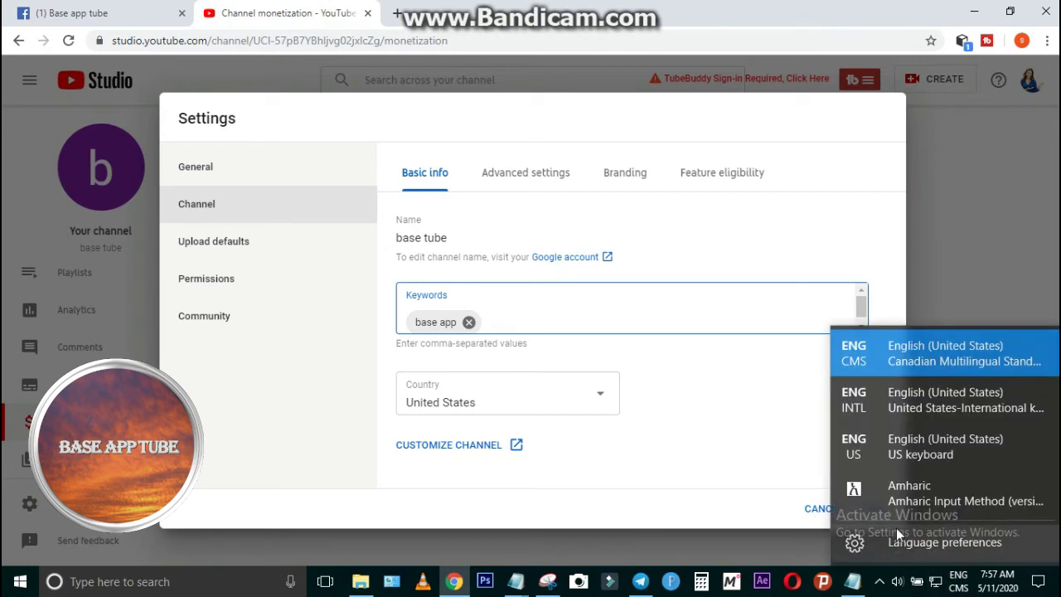
click(910, 507)
text(q)
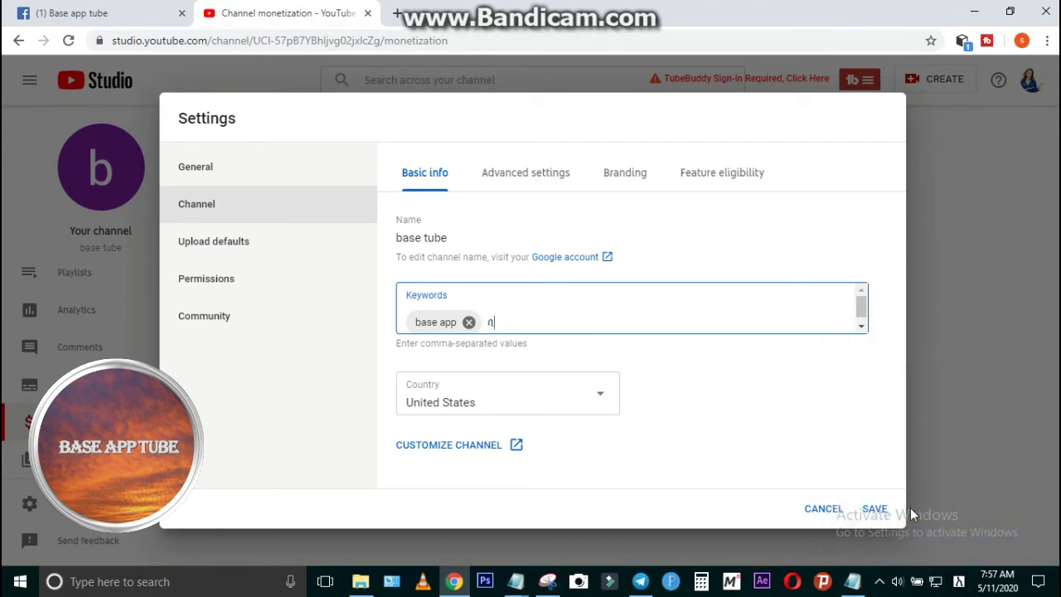
text(ak ap)
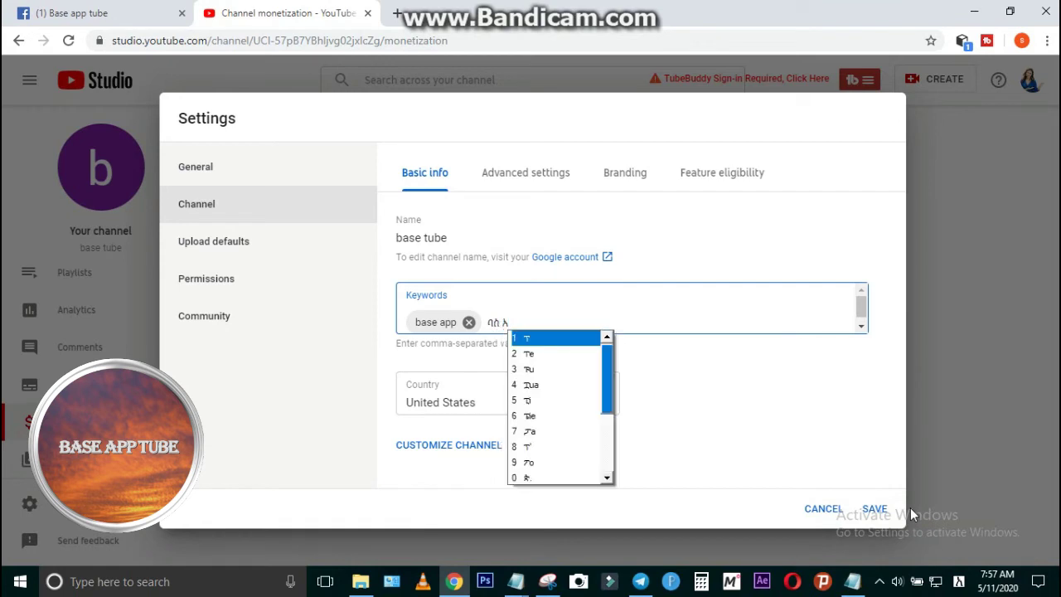
key(space)
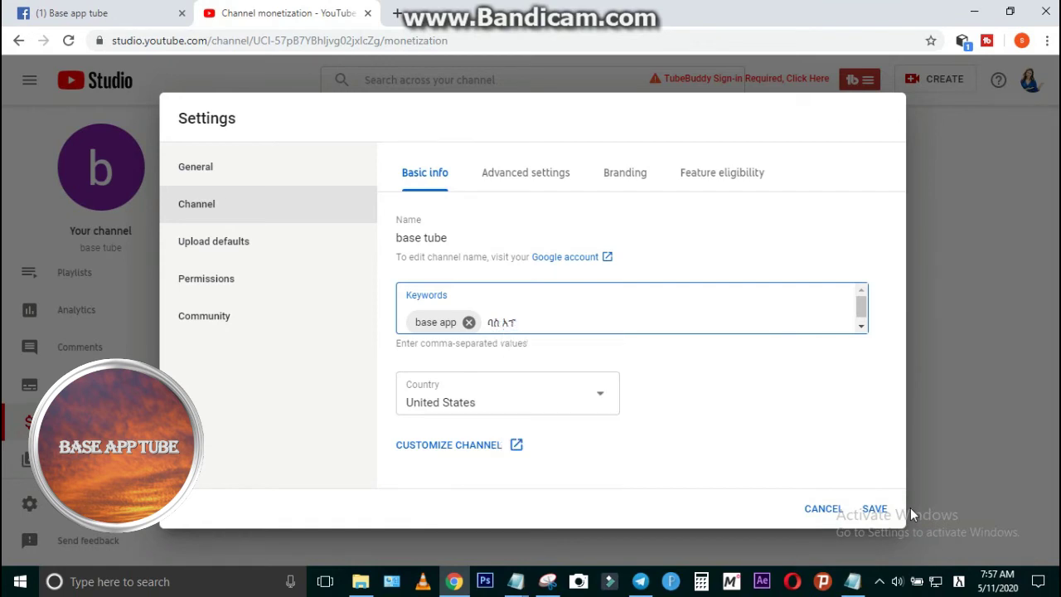
text(.)
key(Escape)
click(959, 581)
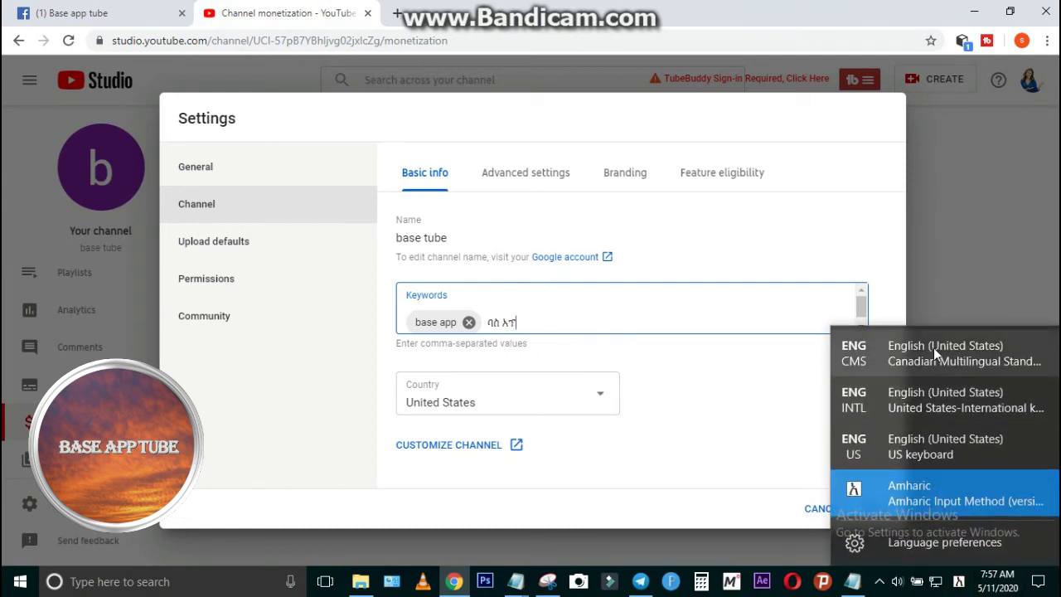
click(933, 348)
text(,)
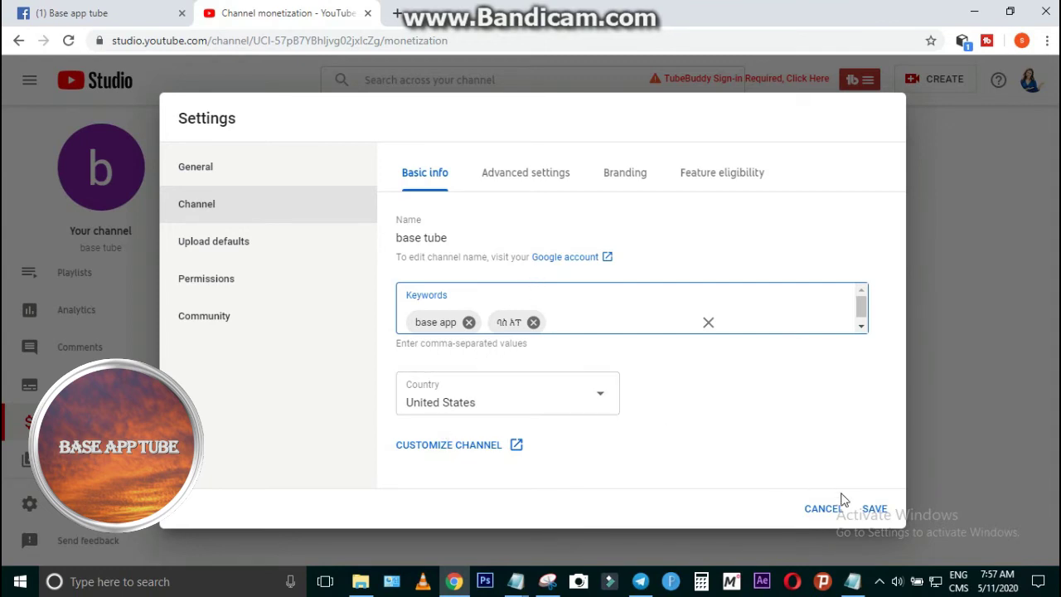
Save the channel settings and review the Partner Program requirements on the monetization page.
click(876, 508)
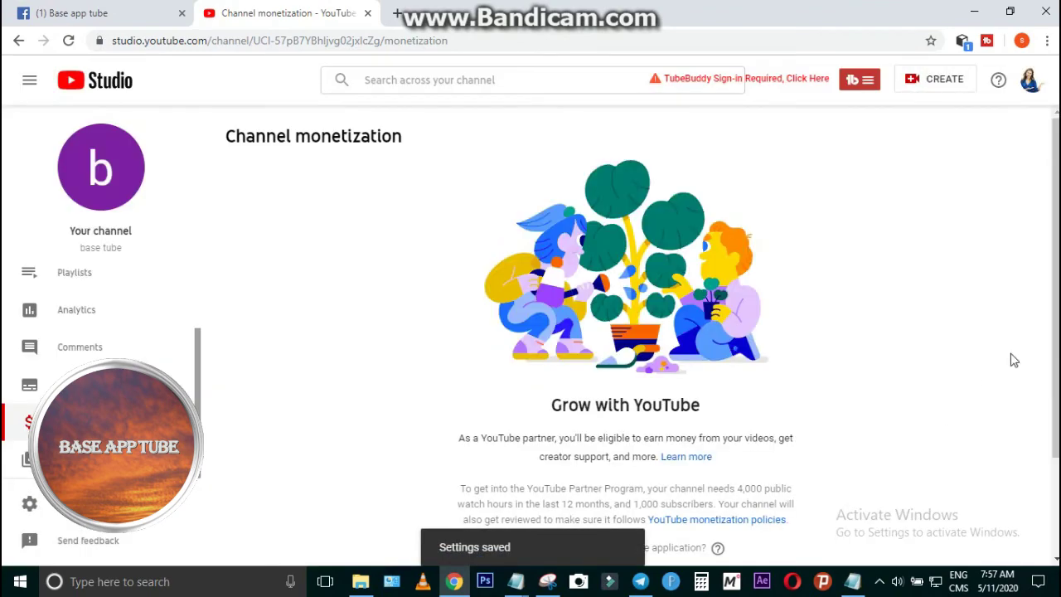
scroll(547, 377, down, 2)
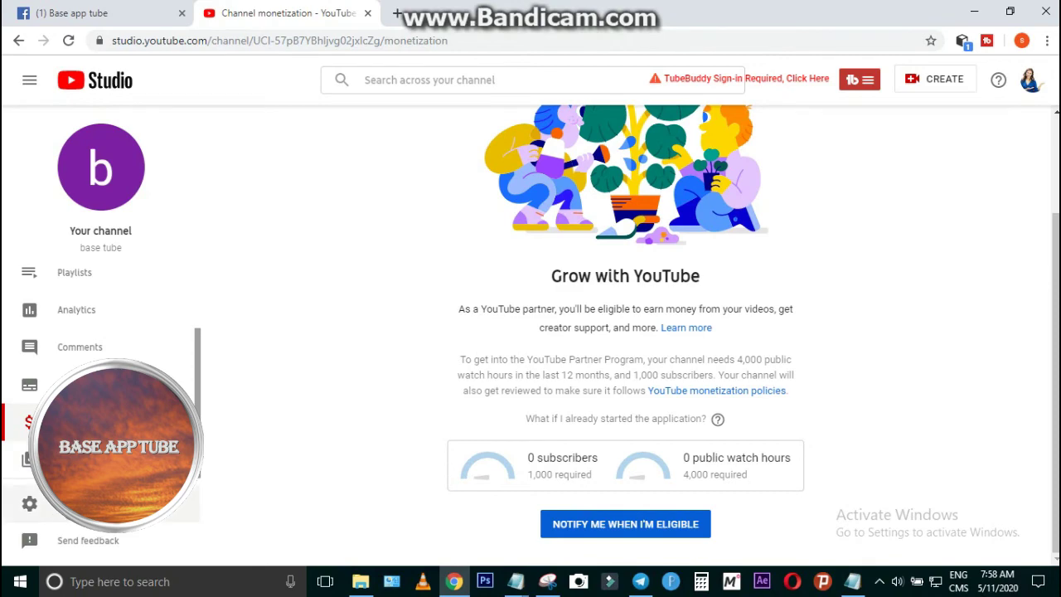
Review the title, description, visibility and tags fields in the basic info of the Upload defaults settings.
click(50, 507)
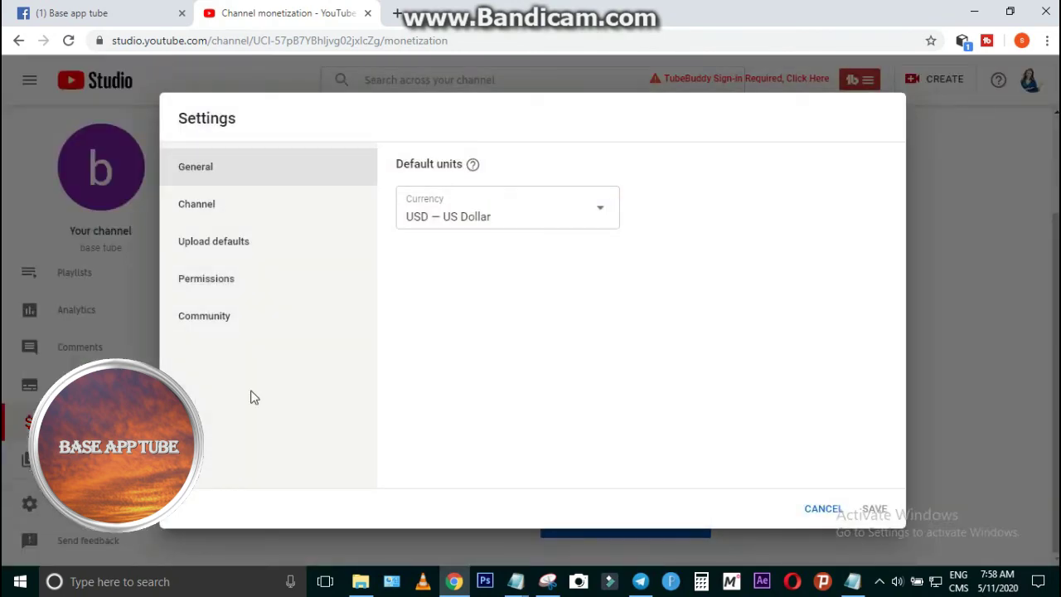
click(221, 246)
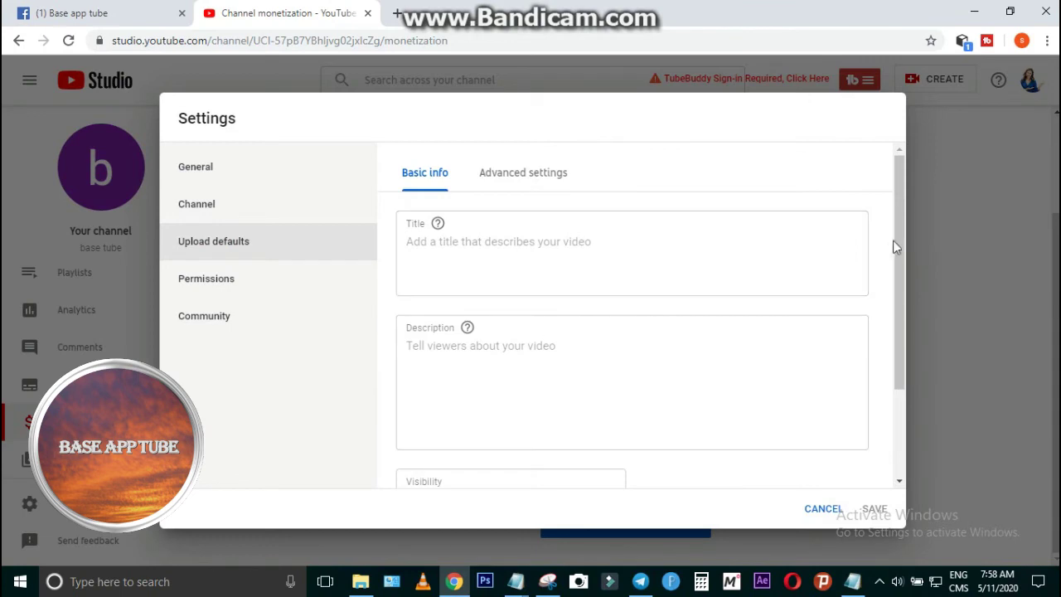
drag(895, 239, 894, 252)
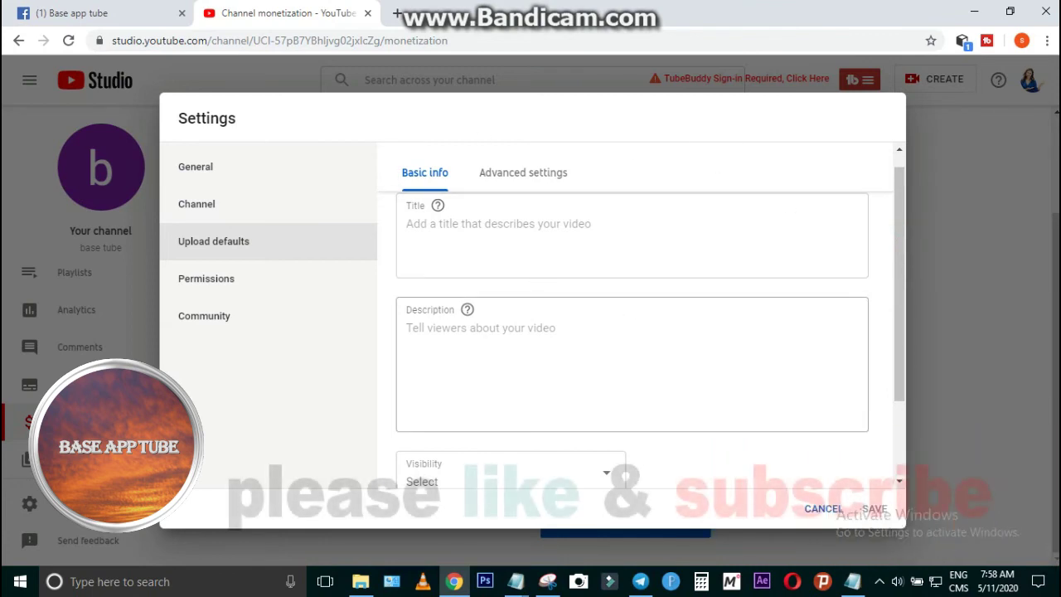
drag(897, 273, 895, 389)
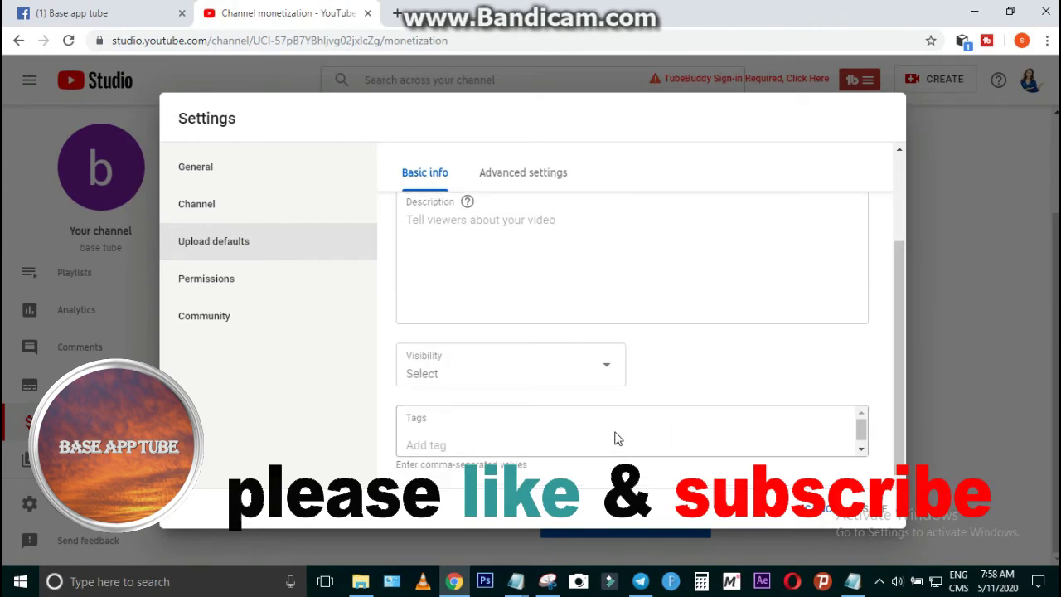
click(462, 436)
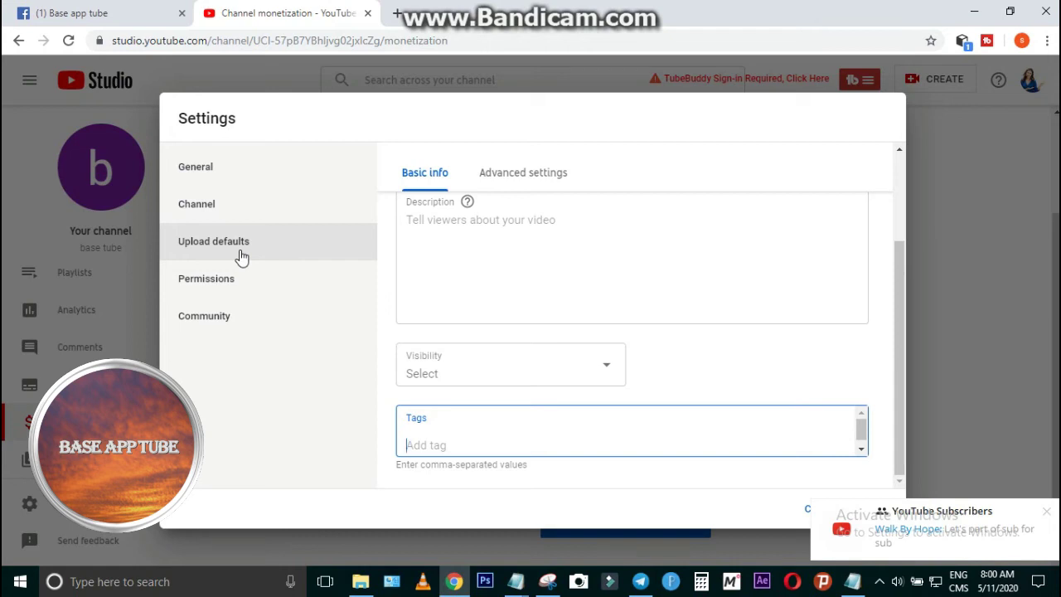
click(298, 124)
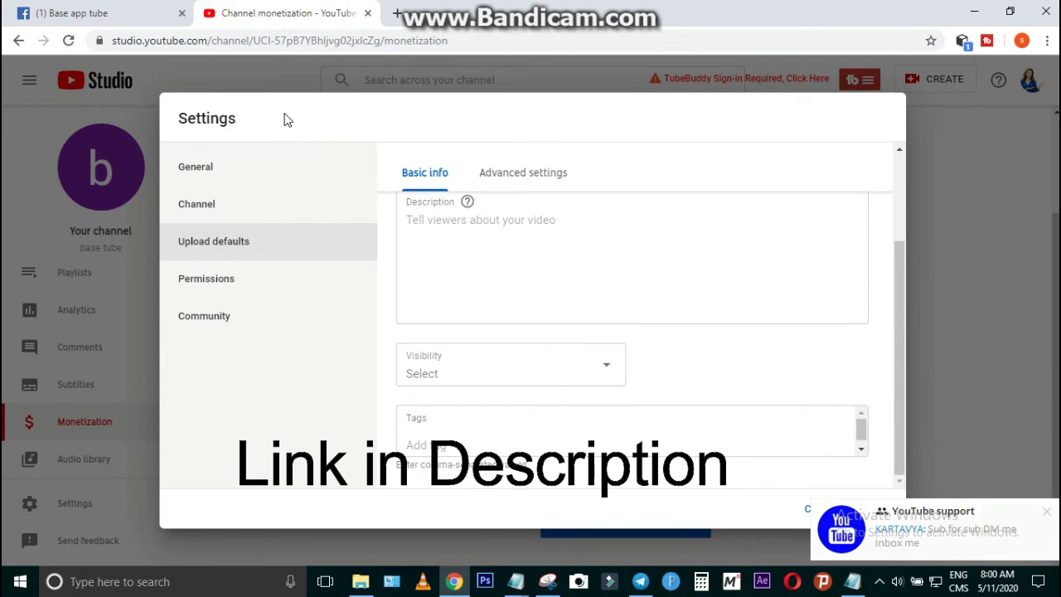
Open the base app tube channel on YouTube in a new browser tab.
click(396, 17)
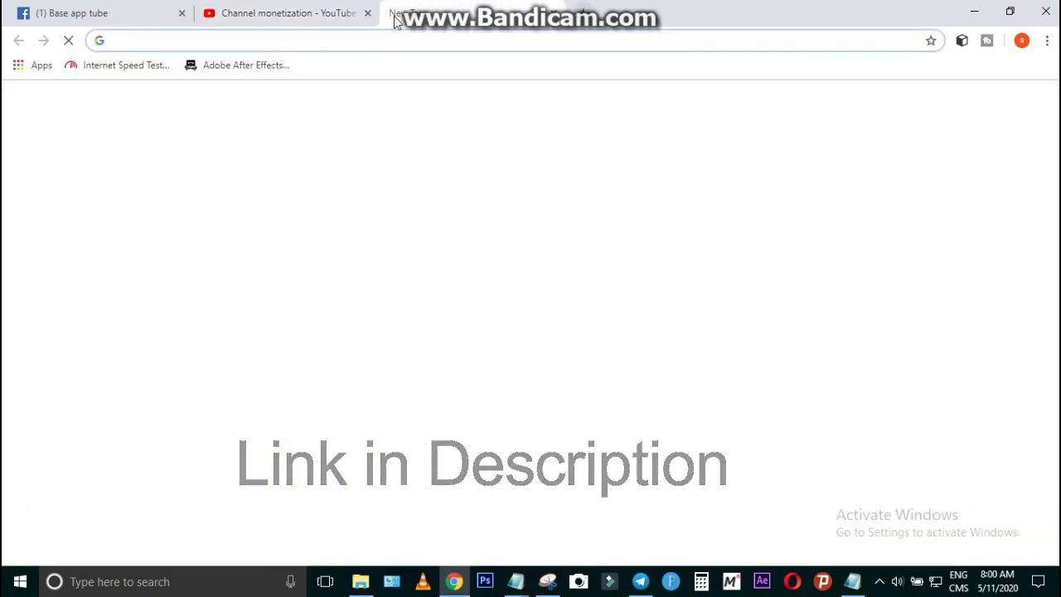
text(you)
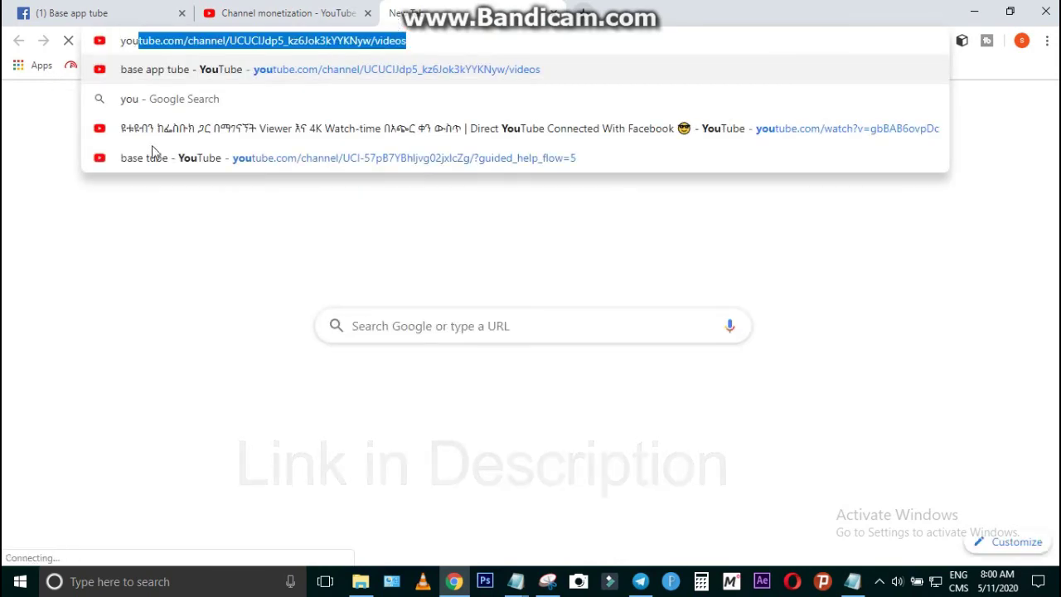
key(Return)
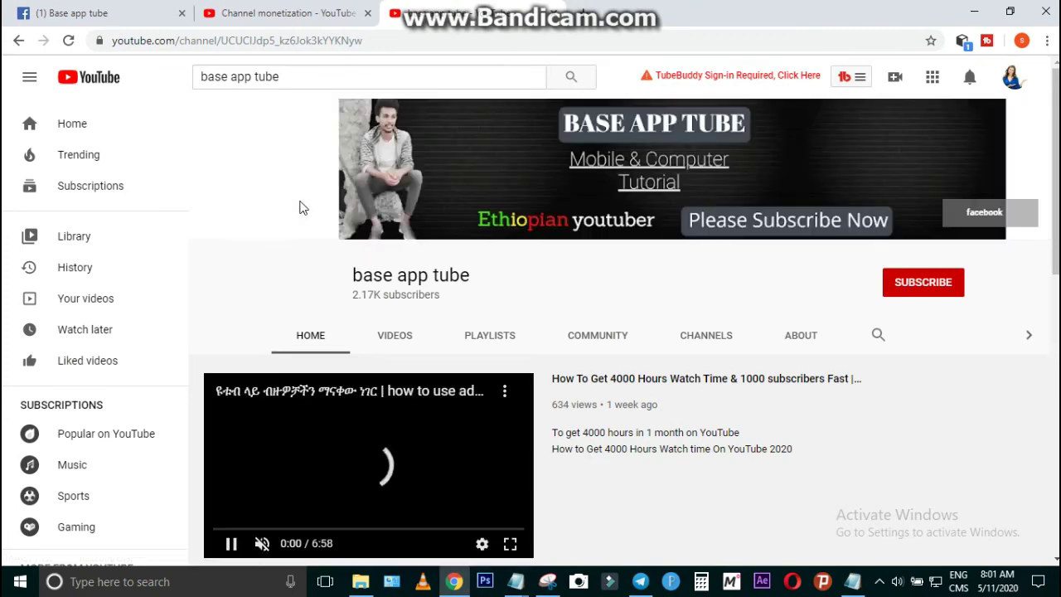
Browse the uploaded videos of the base app tube channel.
click(405, 337)
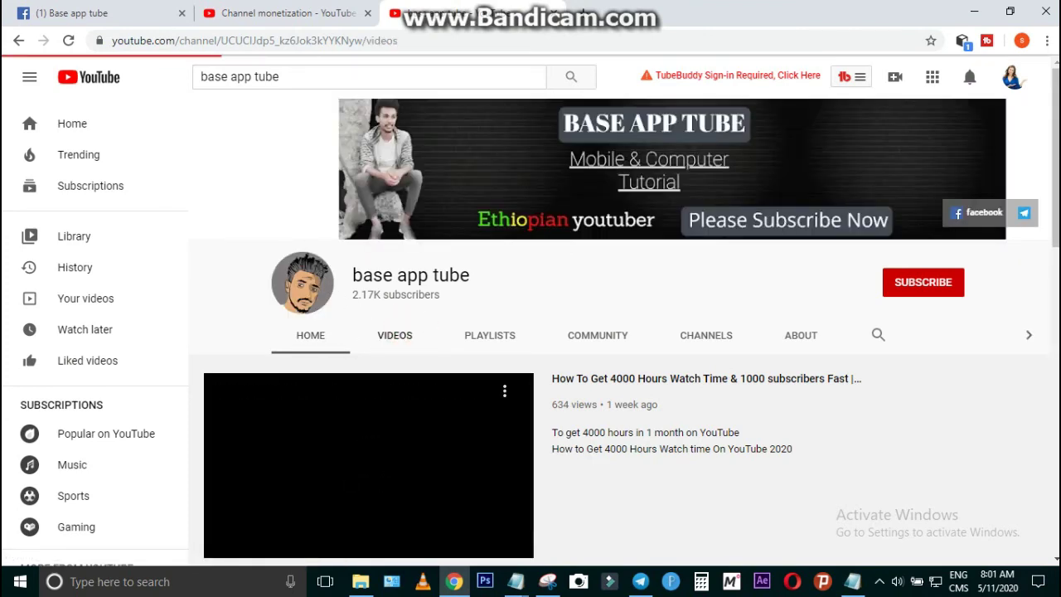
scroll(841, 296, down, 3)
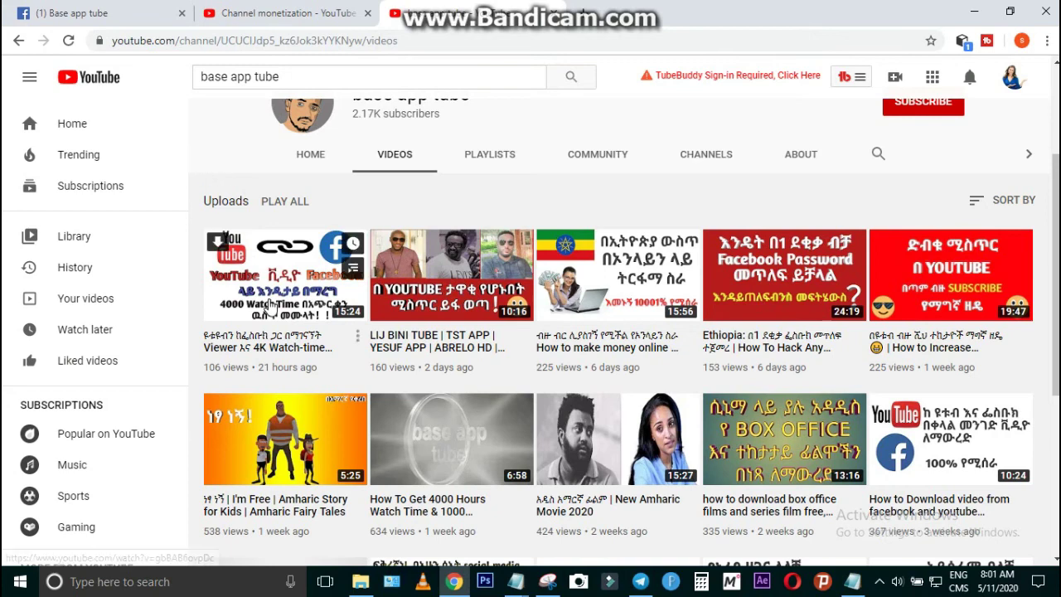
click(210, 143)
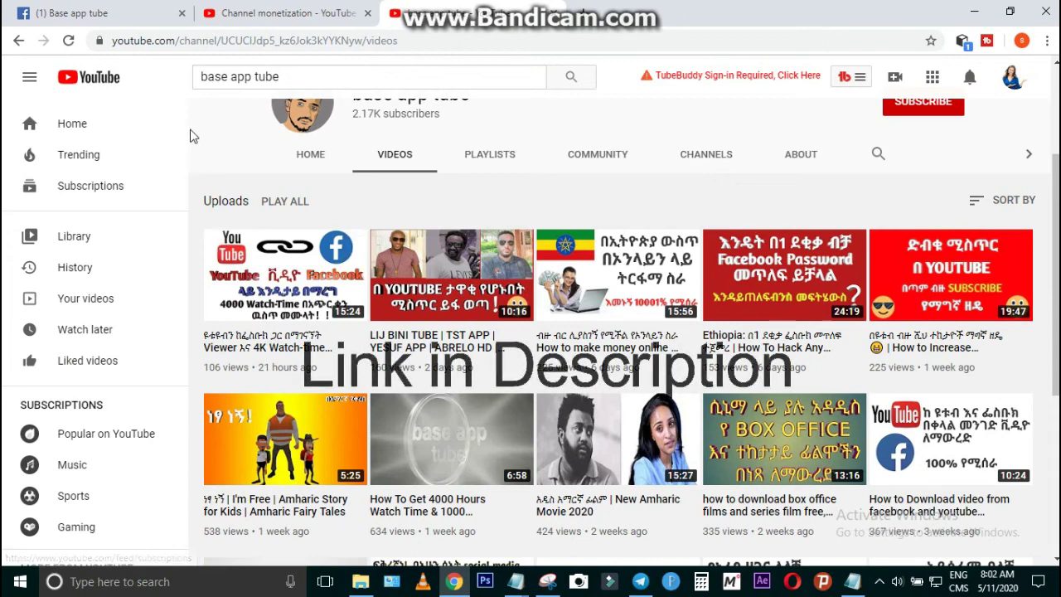
Return to the Studio settings and review the channel's advanced audience settings and feature eligibility.
click(265, 8)
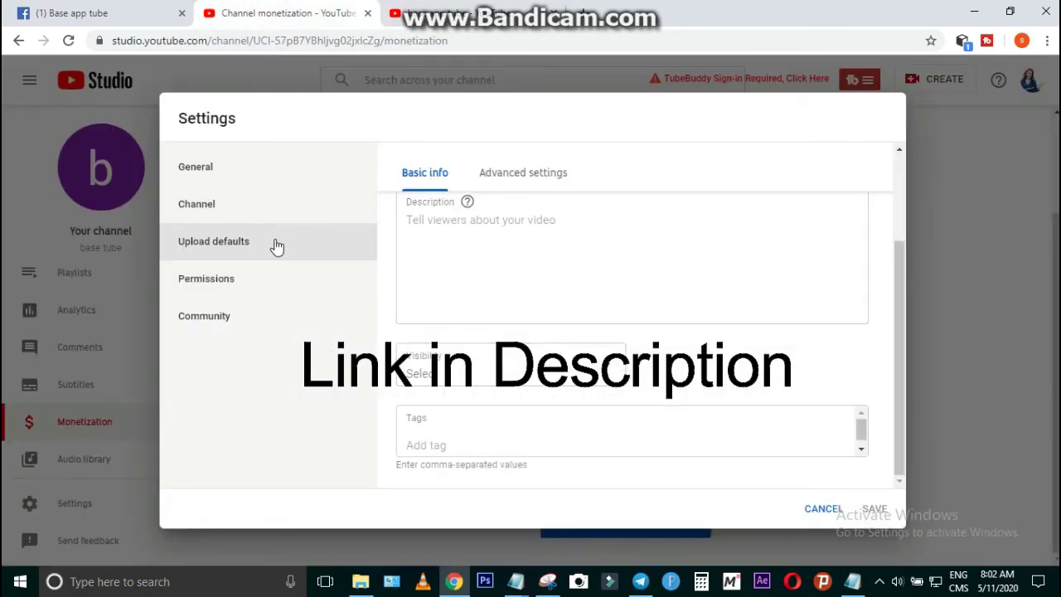
click(453, 237)
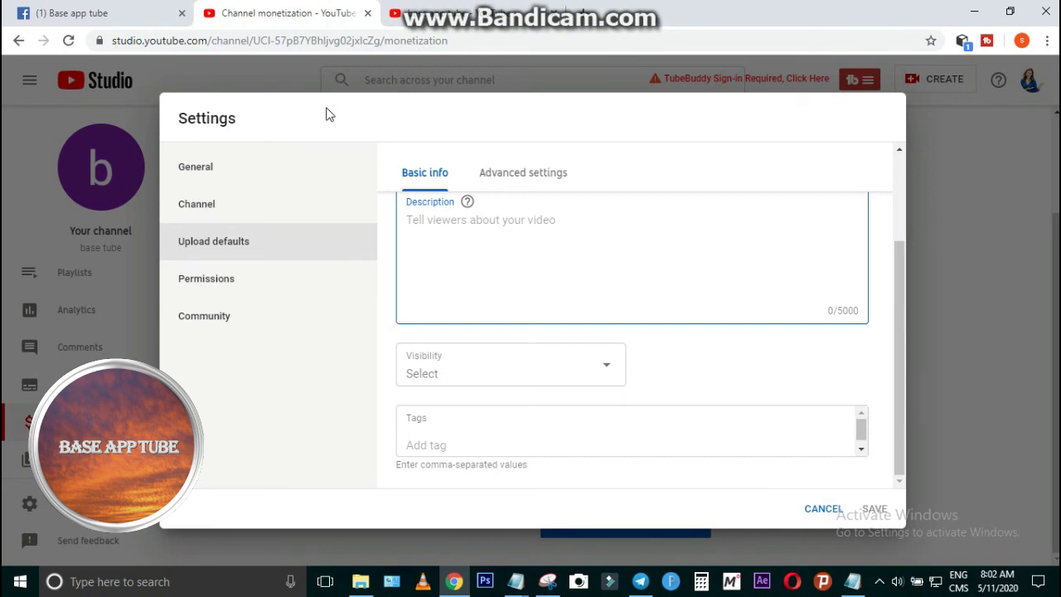
click(206, 211)
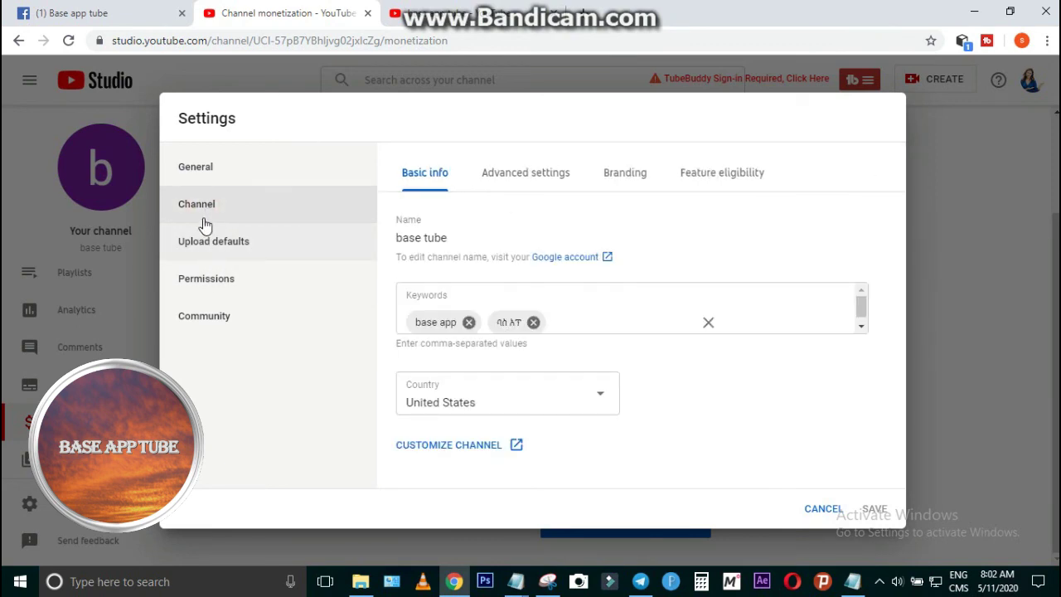
click(501, 184)
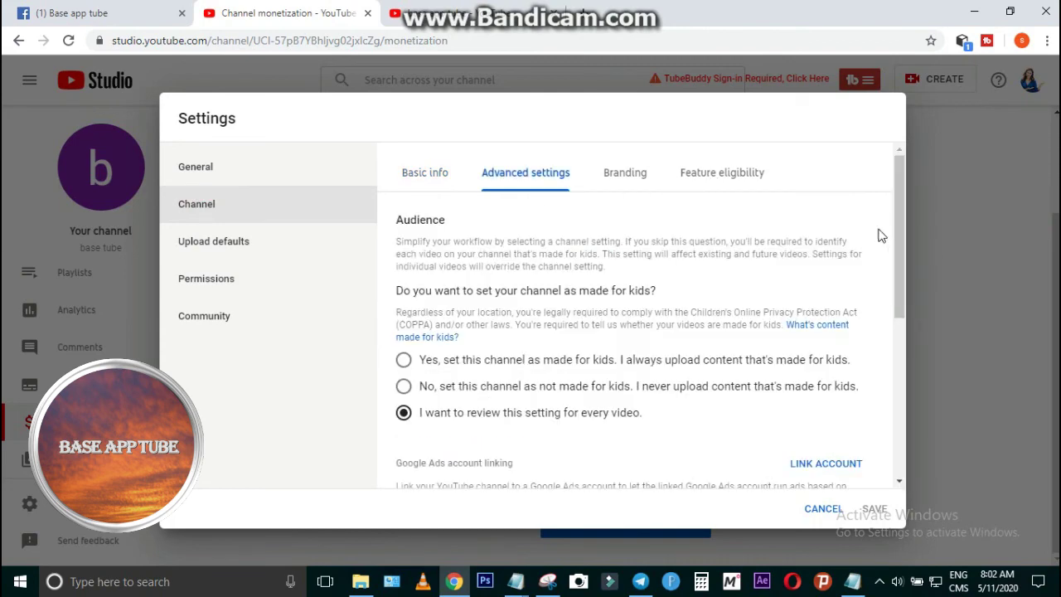
drag(899, 232, 918, 191)
click(726, 181)
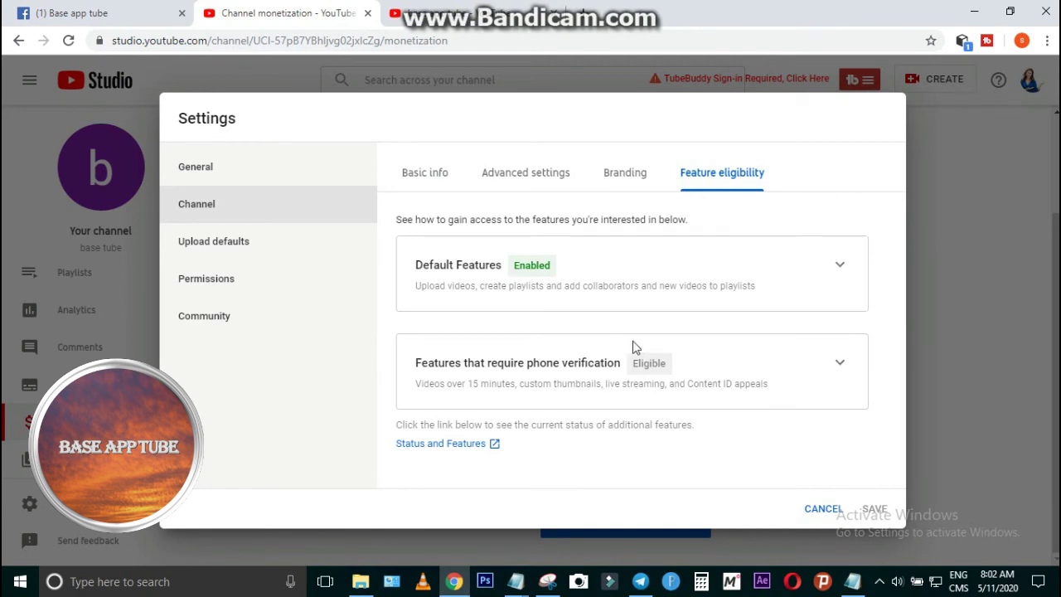
Enable Monetization from the channel's Status and Features page and request a notification for when the channel is eligible.
click(437, 449)
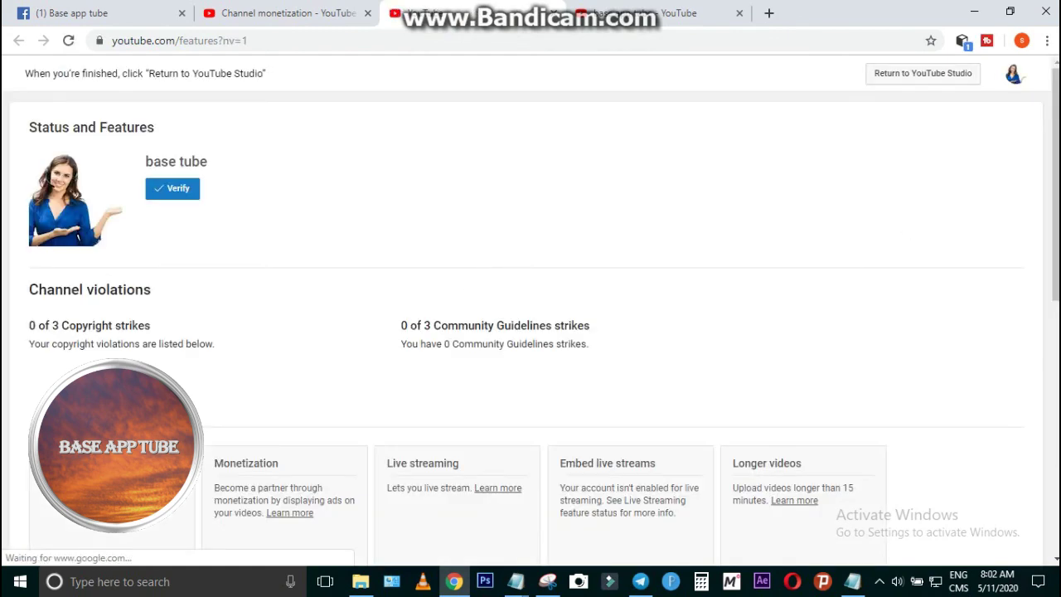
scroll(530, 332, down, 3)
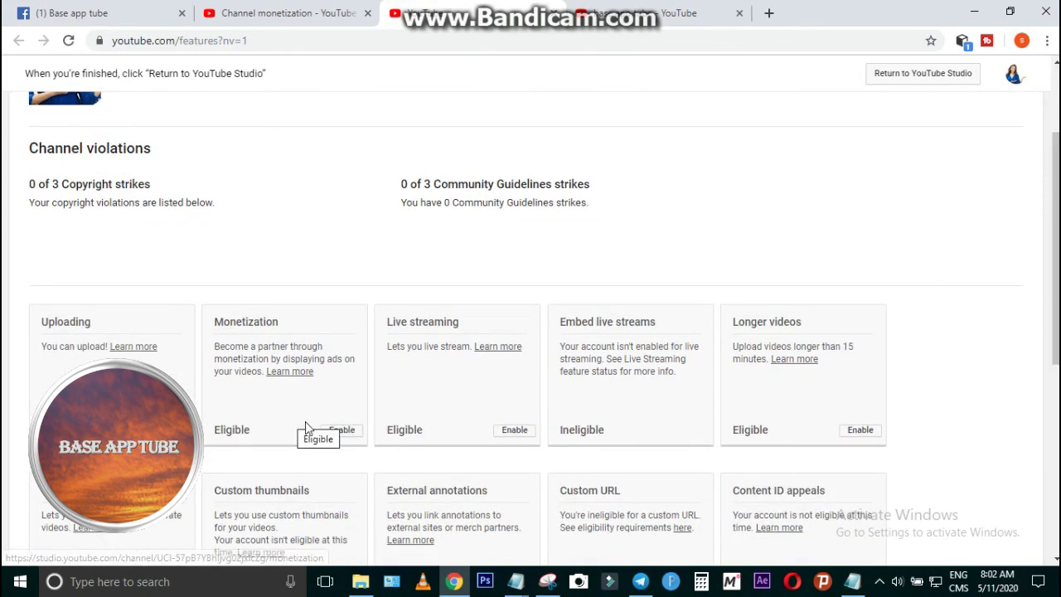
click(333, 437)
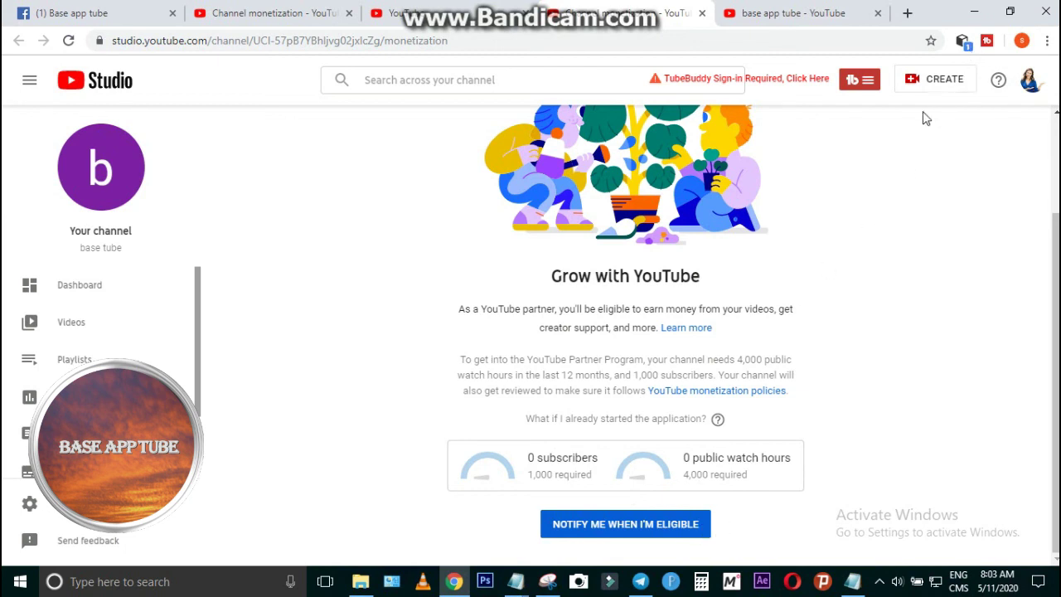
click(614, 530)
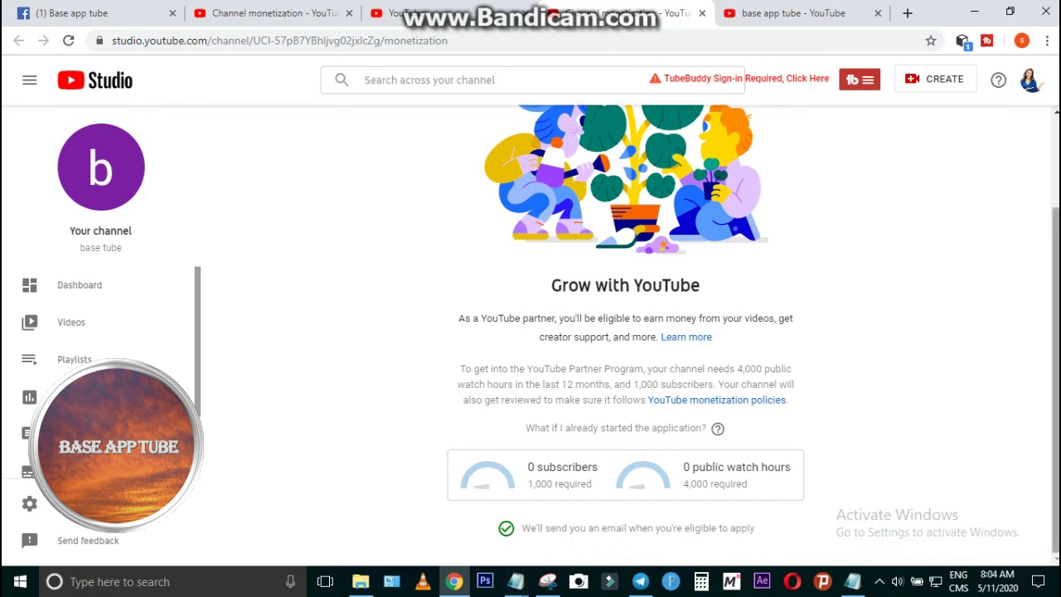
Look over the channel monetization page and switch to the Base app tube Facebook page.
scroll(1057, 419, up, 2)
scroll(1056, 418, down, 2)
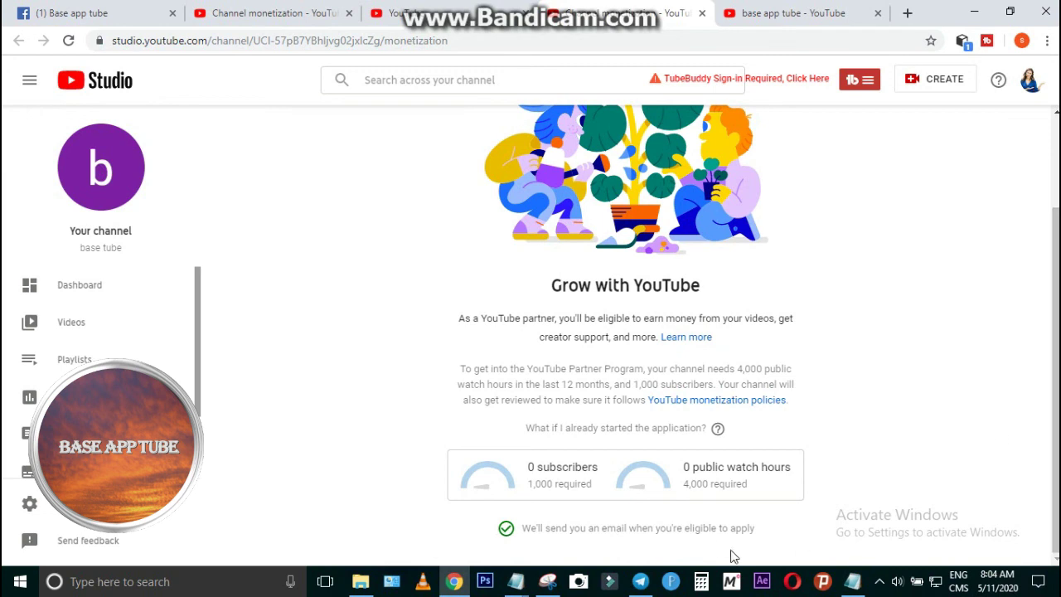
scroll(1056, 373, up, 2)
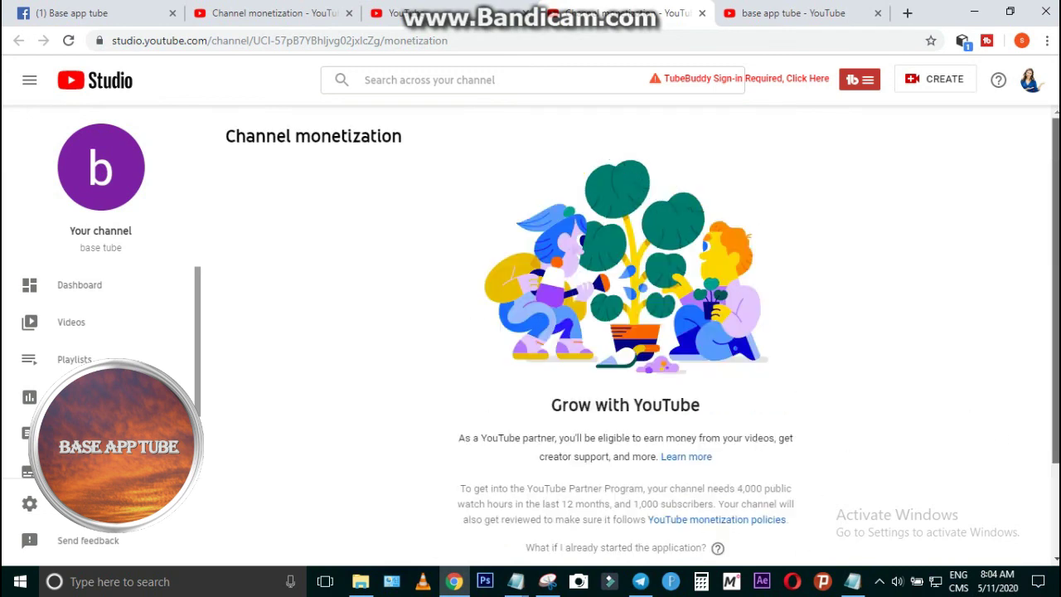
click(304, 261)
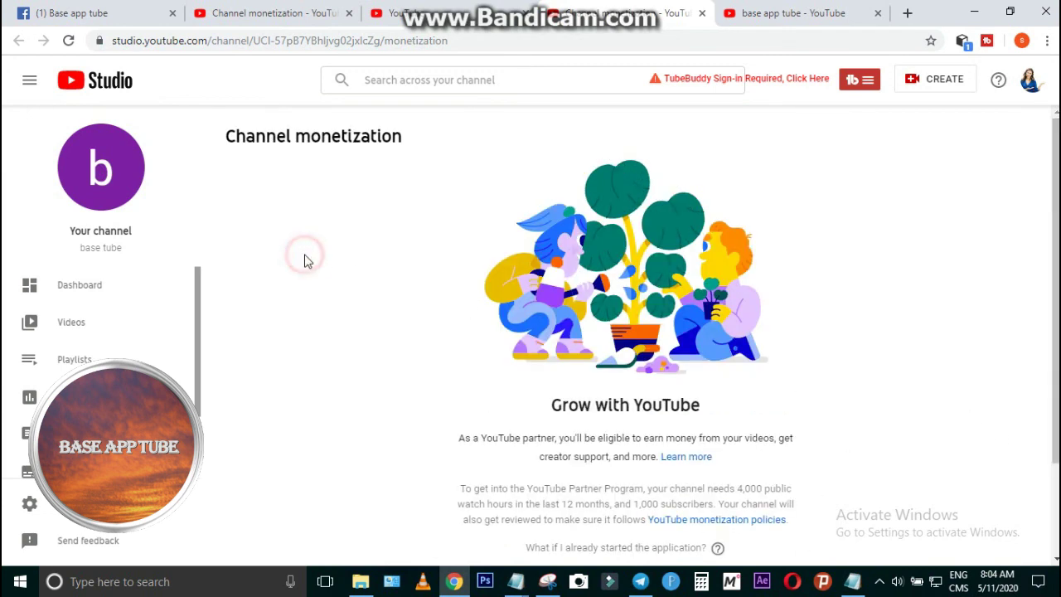
click(117, 8)
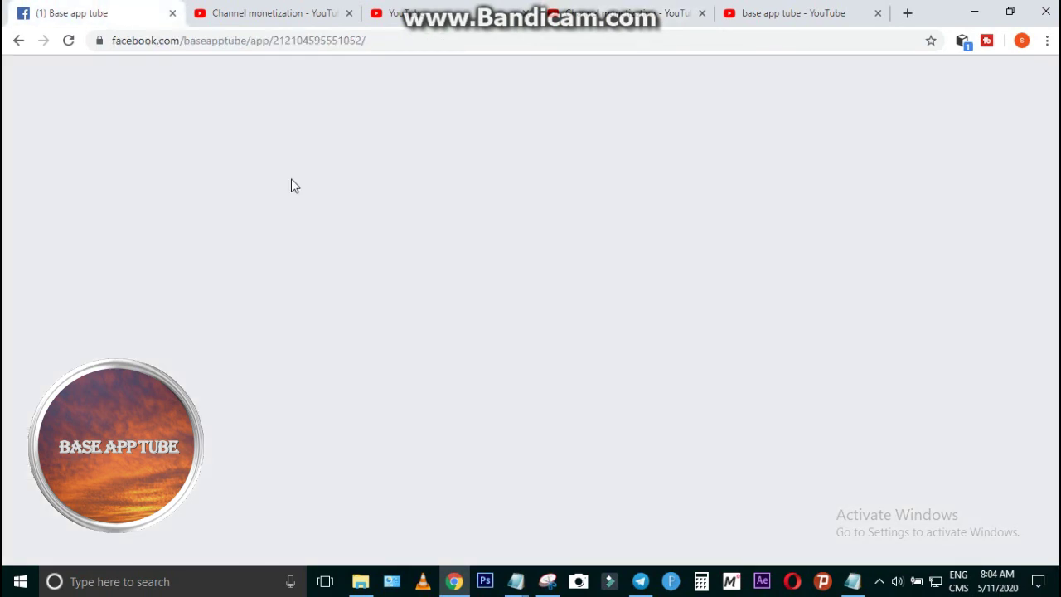